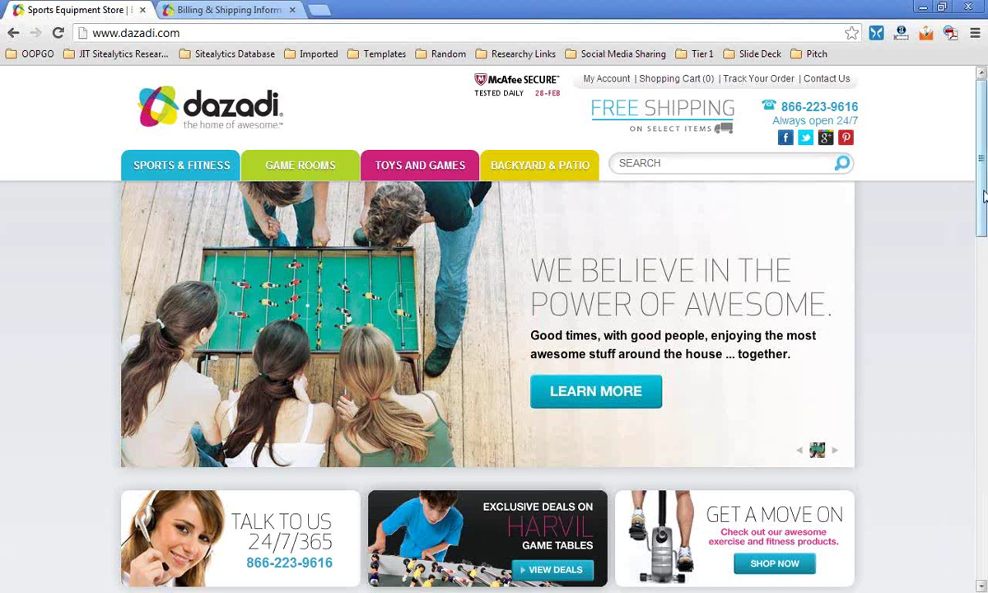
Step: Look over the Dazadi home page down to its footer and glance at the billing and shipping checkout page
{"action": "left_click_drag", "start_coordinate": [983, 194], "coordinate": [984, 141]}
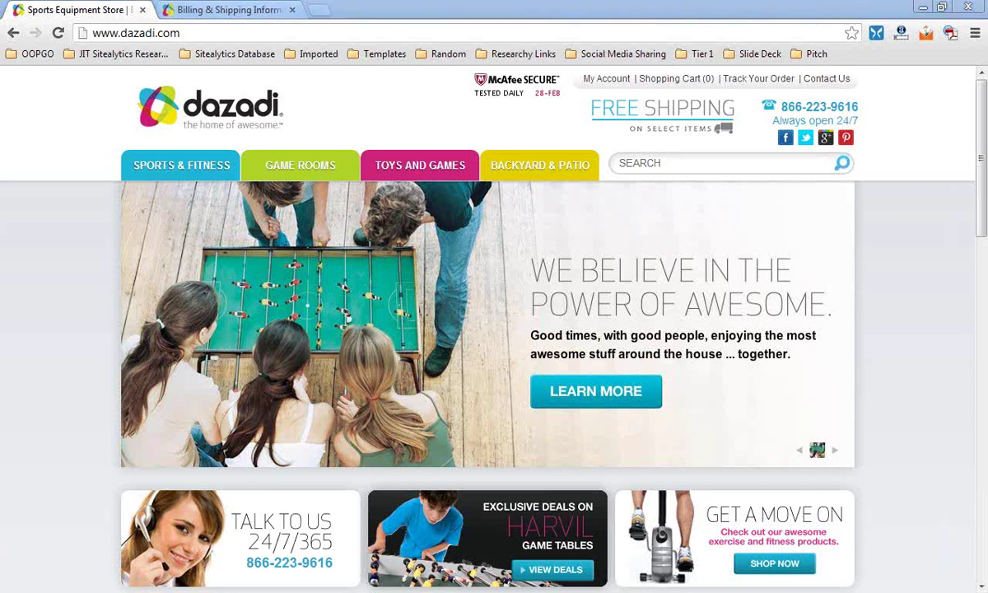
{"action": "left_click", "coordinate": [164, 8]}
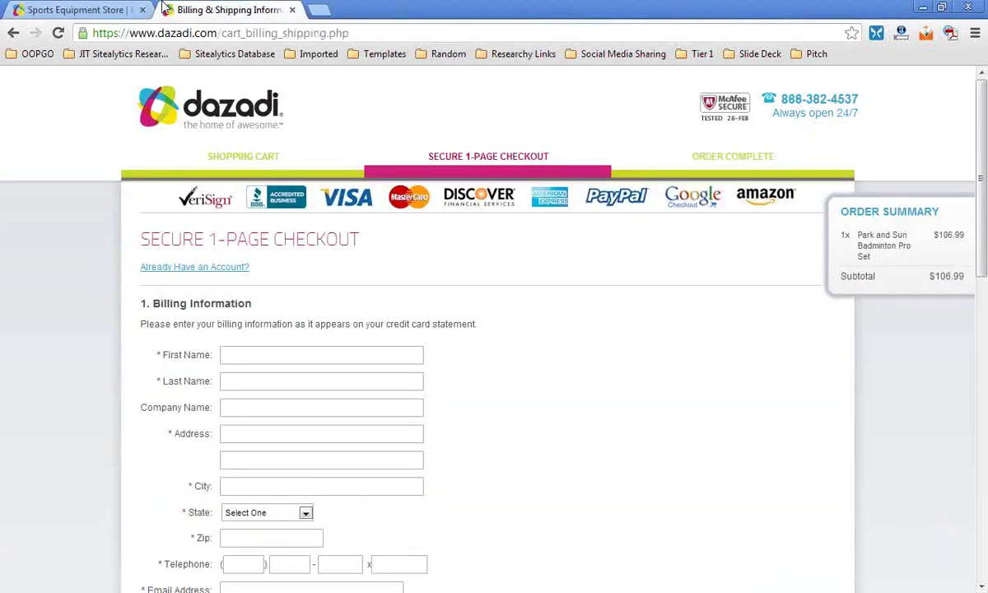
{"action": "left_click", "coordinate": [123, 8]}
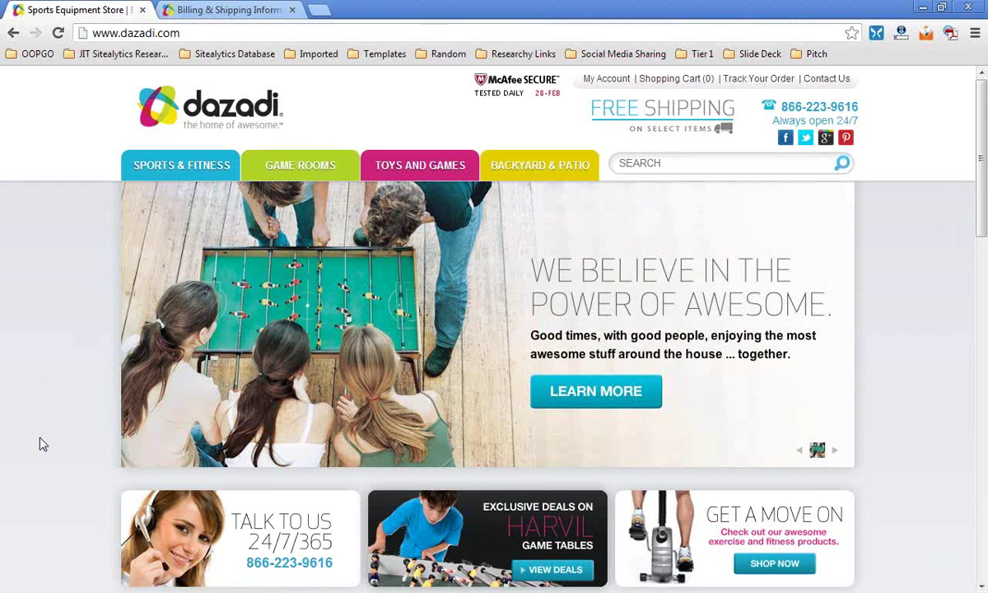
{"action": "scroll", "coordinate": [49, 432], "scroll_direction": "down", "scroll_amount": 1}
{"action": "scroll", "coordinate": [60, 432], "scroll_direction": "down", "scroll_amount": 10}
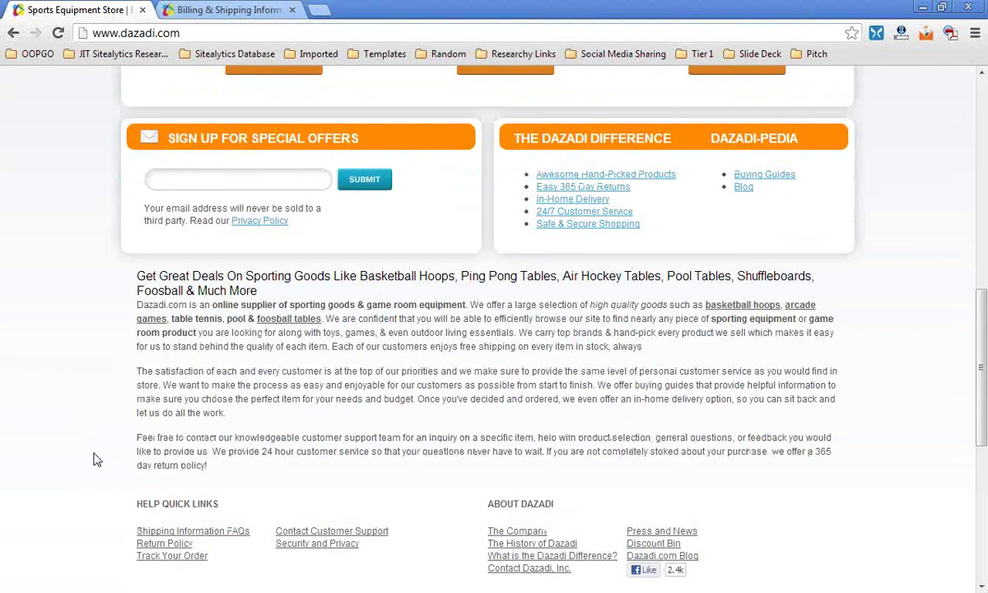
{"action": "scroll", "coordinate": [96, 457], "scroll_direction": "up", "scroll_amount": 12}
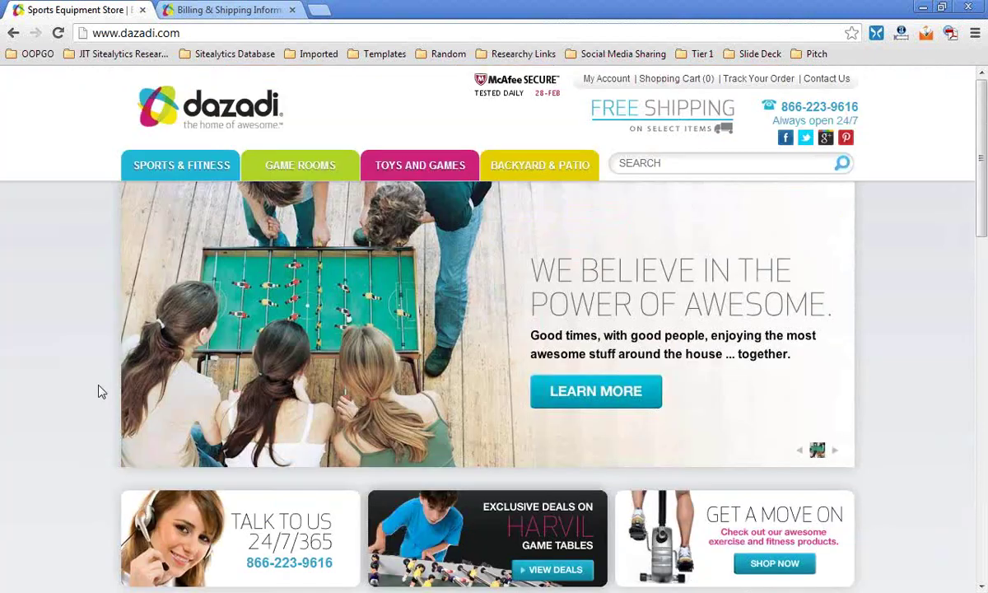
Step: Enter SPORTS CAR in the Dazadi home page's search field without submitting the search
{"action": "left_click", "coordinate": [683, 169]}
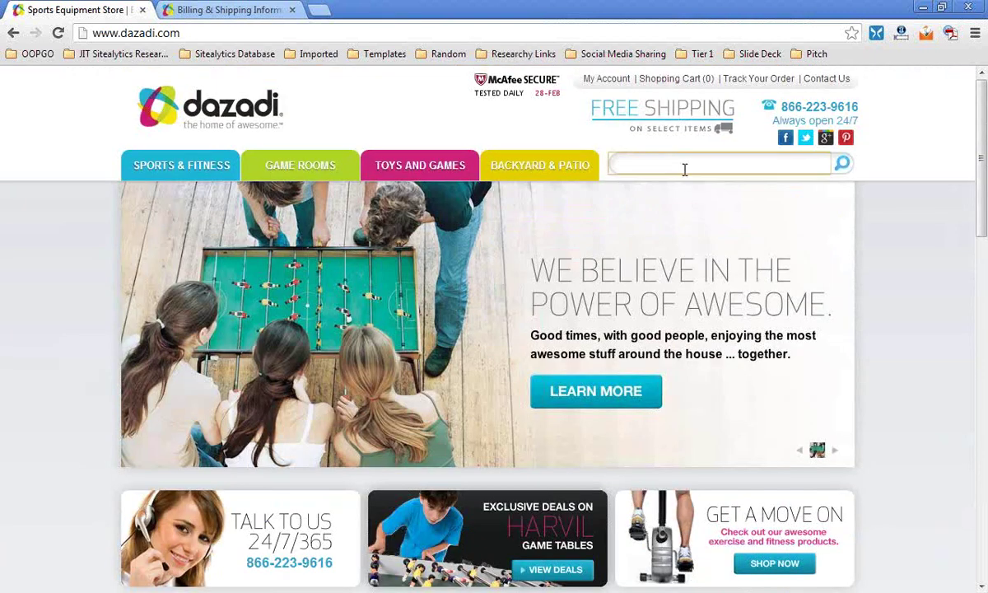
{"action": "left_click", "coordinate": [99, 364]}
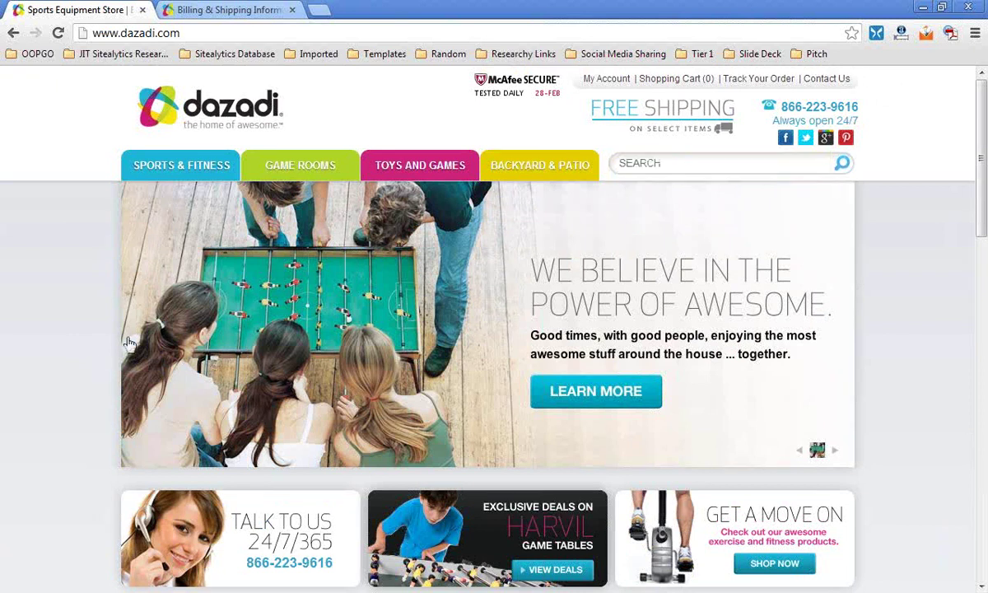
{"action": "mouse_move", "coordinate": [326, 172]}
{"action": "left_click", "coordinate": [695, 163]}
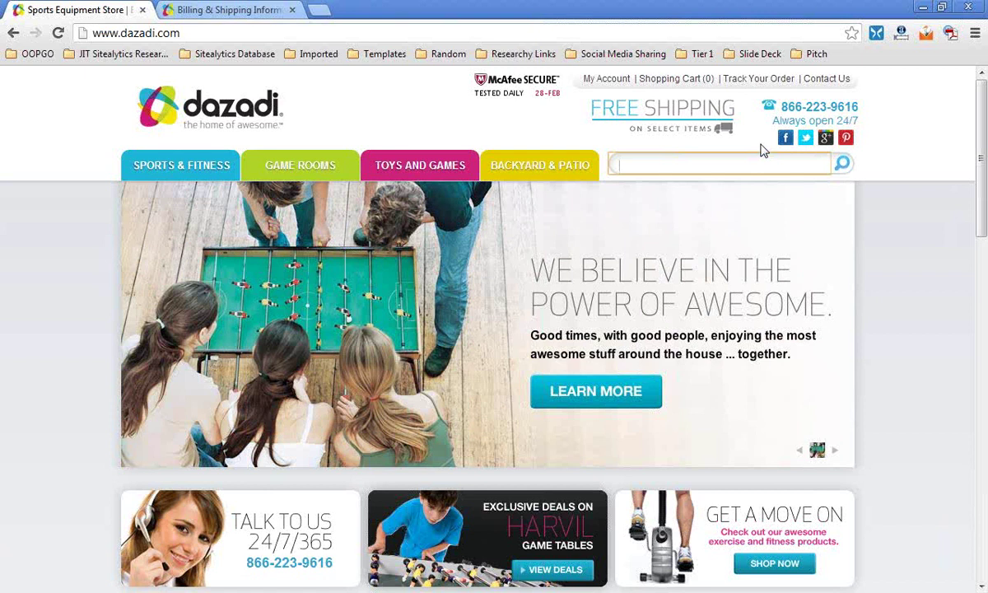
{"action": "type", "text": "SPORT"}
{"action": "type", "text": "S SH"}
{"action": "type", "text": "O"}
{"action": "key", "text": "BackSpace"}
{"action": "key", "text": "BackSpace"}
{"action": "key", "text": "BackSpace"}
{"action": "type", "text": "CAR"}
{"action": "left_click", "coordinate": [88, 322]}
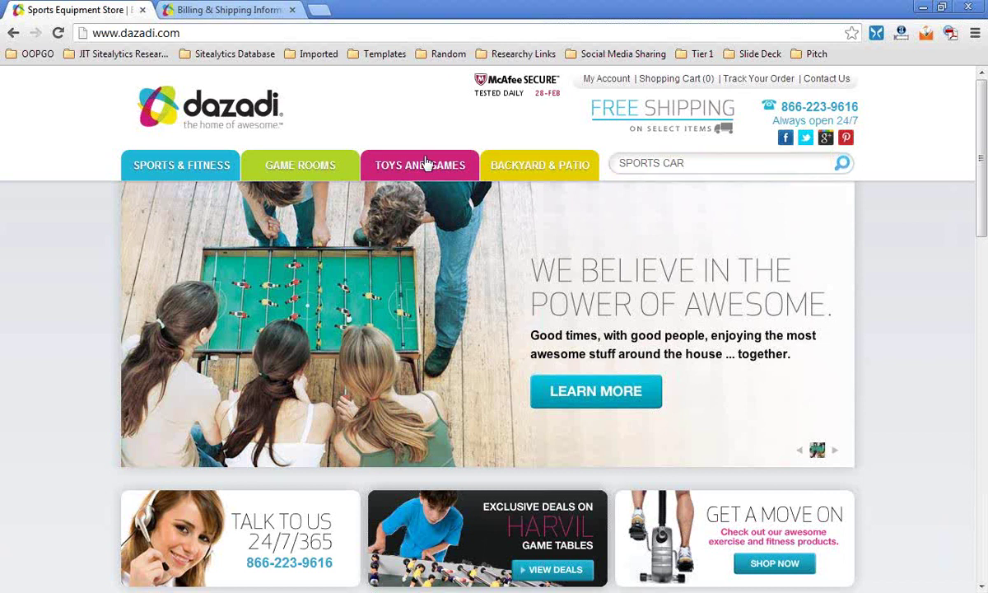
Step: Examine the recorded visitor form entries and field times on Oopgo's Form Analysis Details page
{"action": "left_click", "coordinate": [230, 11]}
{"action": "scroll", "coordinate": [105, 422], "scroll_direction": "down", "scroll_amount": 2}
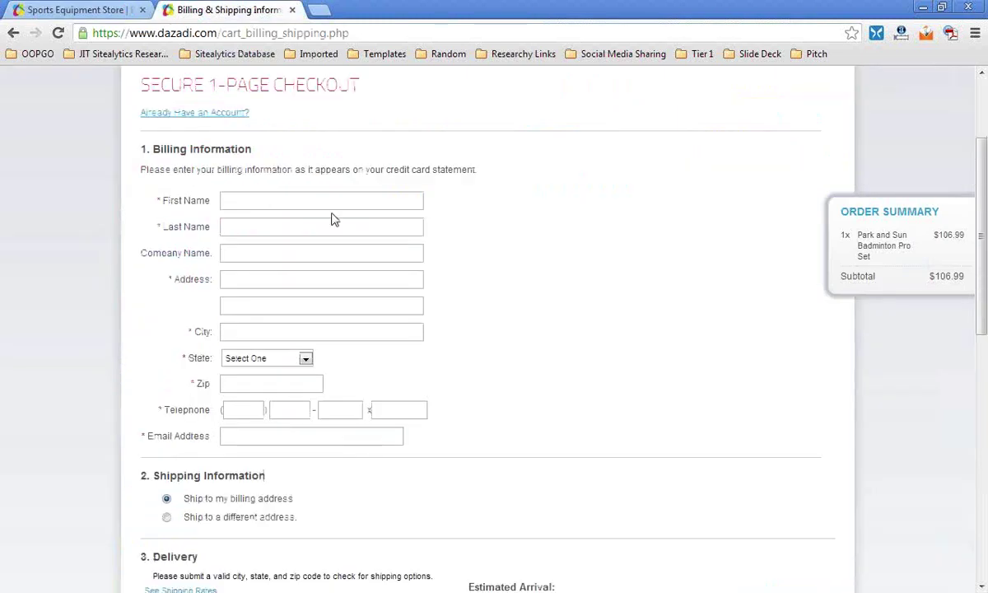
{"action": "left_click", "coordinate": [306, 8]}
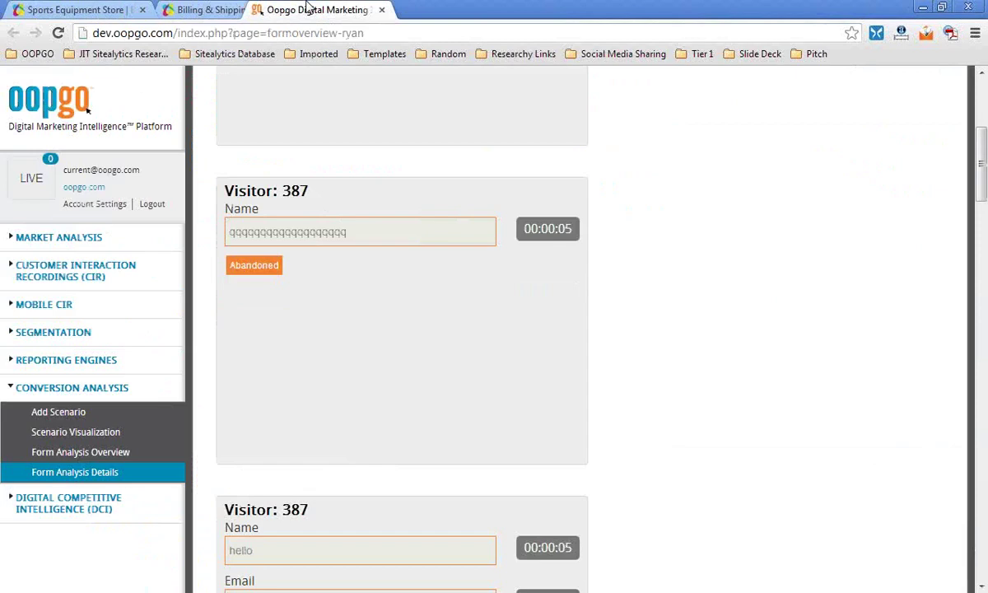
{"action": "scroll", "coordinate": [459, 372], "scroll_direction": "up", "scroll_amount": 4}
{"action": "scroll", "coordinate": [457, 372], "scroll_direction": "down", "scroll_amount": 4}
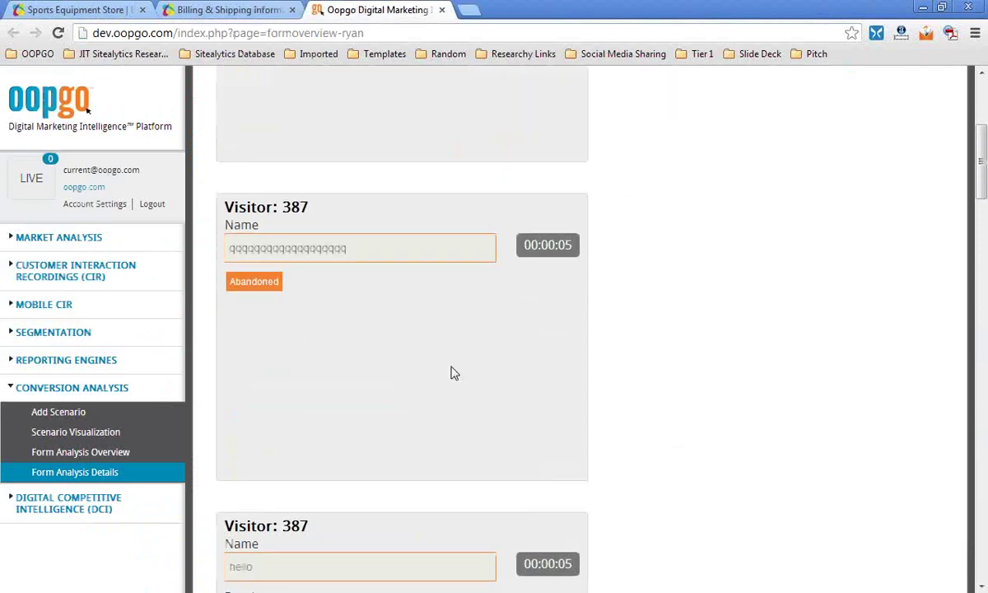
{"action": "scroll", "coordinate": [454, 372], "scroll_direction": "down", "scroll_amount": 5}
{"action": "scroll", "coordinate": [459, 372], "scroll_direction": "down", "scroll_amount": 5}
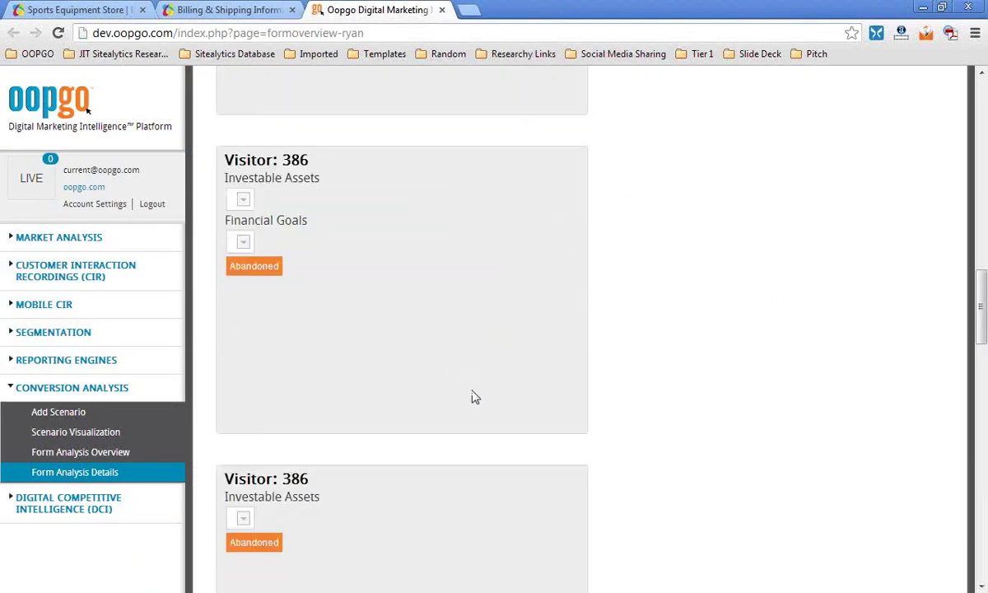
{"action": "scroll", "coordinate": [476, 396], "scroll_direction": "down", "scroll_amount": 6}
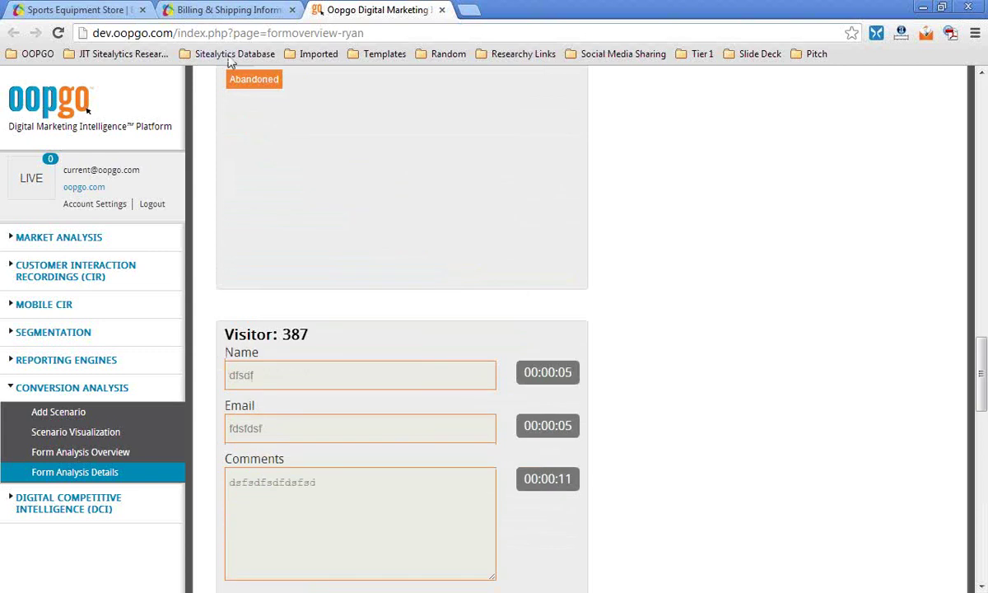
Step: Review the fields of Dazadi's one-page checkout form, starting at the billing First Name field
{"action": "left_click", "coordinate": [224, 10]}
{"action": "scroll", "coordinate": [564, 421], "scroll_direction": "up", "scroll_amount": 3}
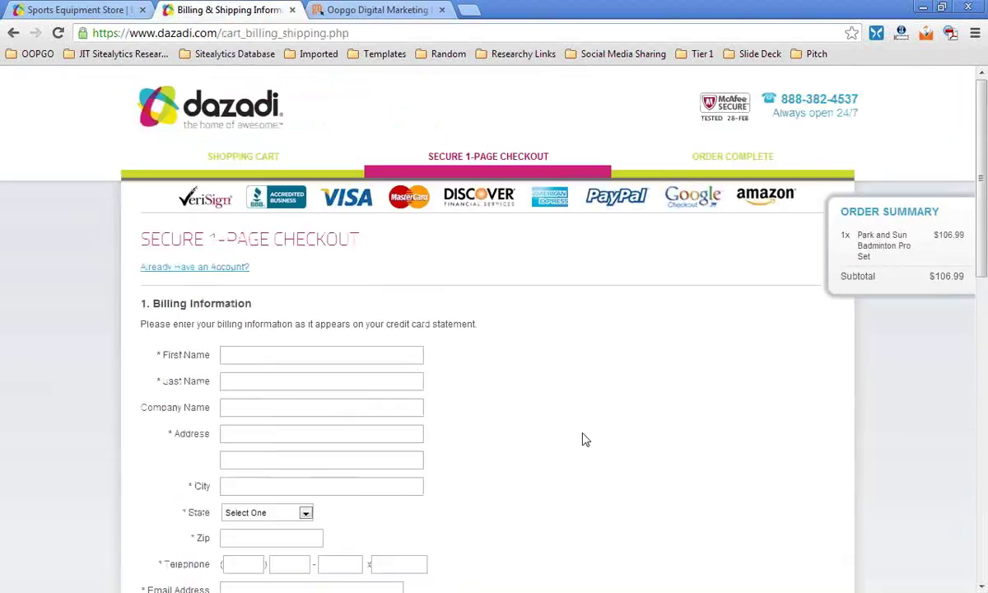
{"action": "scroll", "coordinate": [586, 425], "scroll_direction": "down", "scroll_amount": 3}
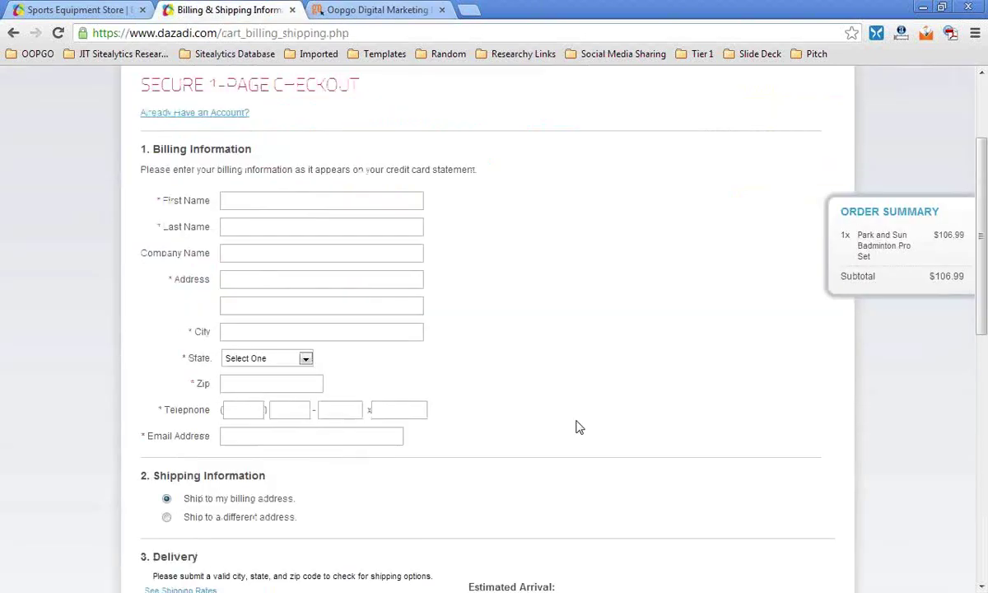
{"action": "left_click", "coordinate": [384, 204]}
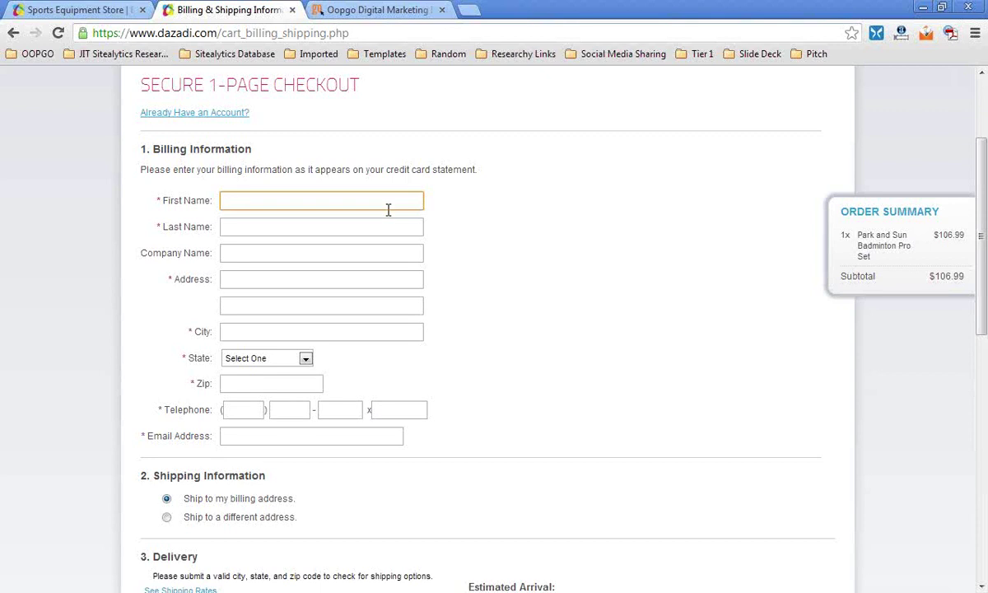
{"action": "scroll", "coordinate": [449, 430], "scroll_direction": "down", "scroll_amount": 3}
{"action": "scroll", "coordinate": [475, 447], "scroll_direction": "down", "scroll_amount": 3}
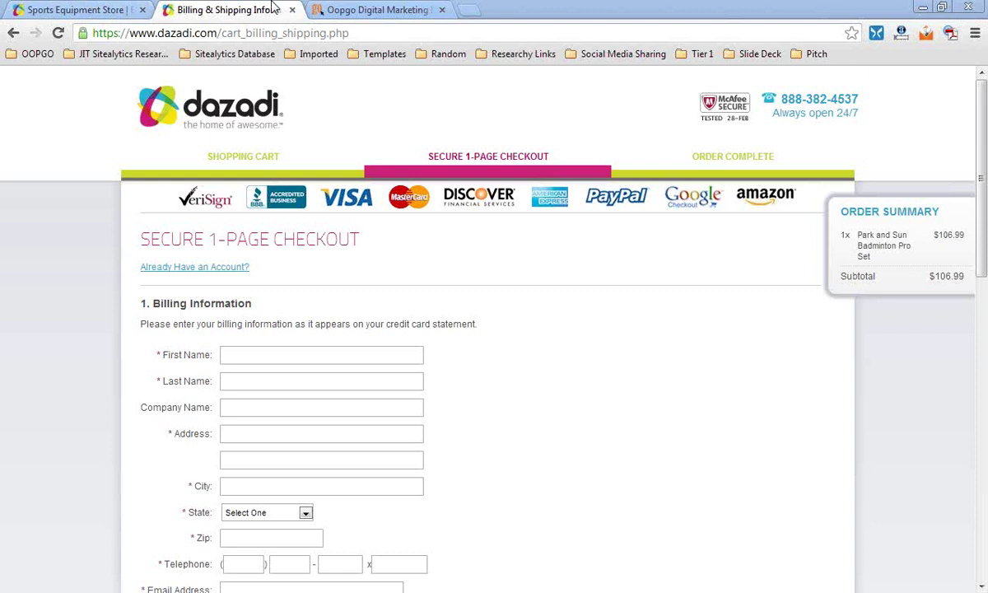
Step: Revisit the home page's search field and return to the checkout form to compare both input points
{"action": "left_click", "coordinate": [98, 8]}
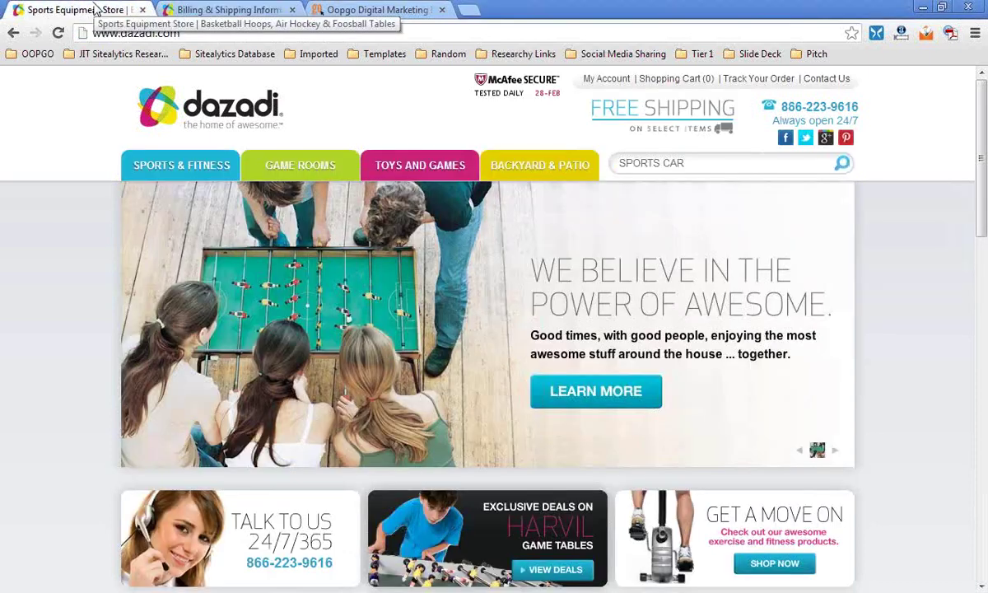
{"action": "left_click", "coordinate": [715, 168]}
{"action": "left_click", "coordinate": [221, 11]}
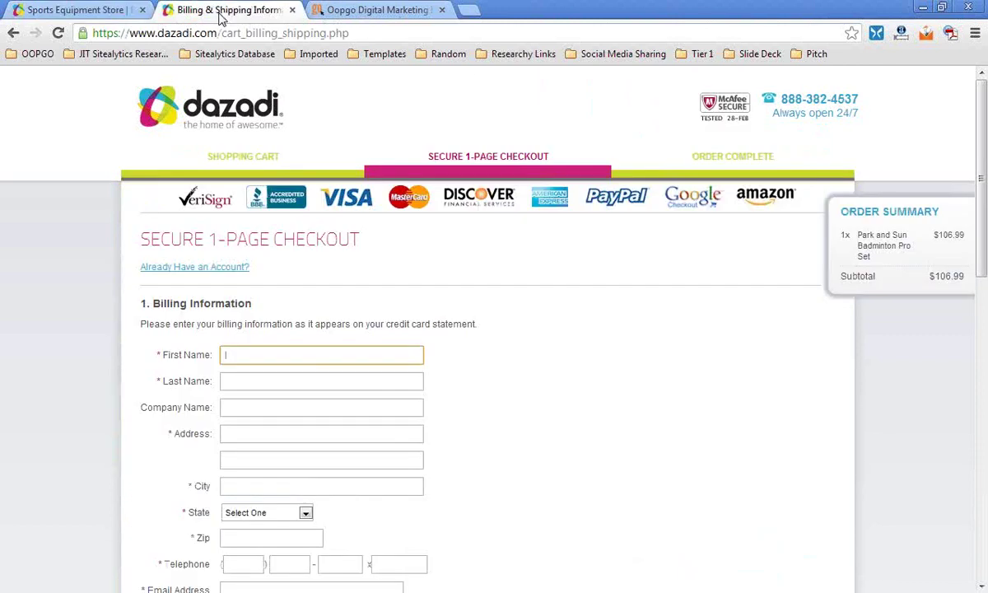
{"action": "left_click", "coordinate": [505, 367]}
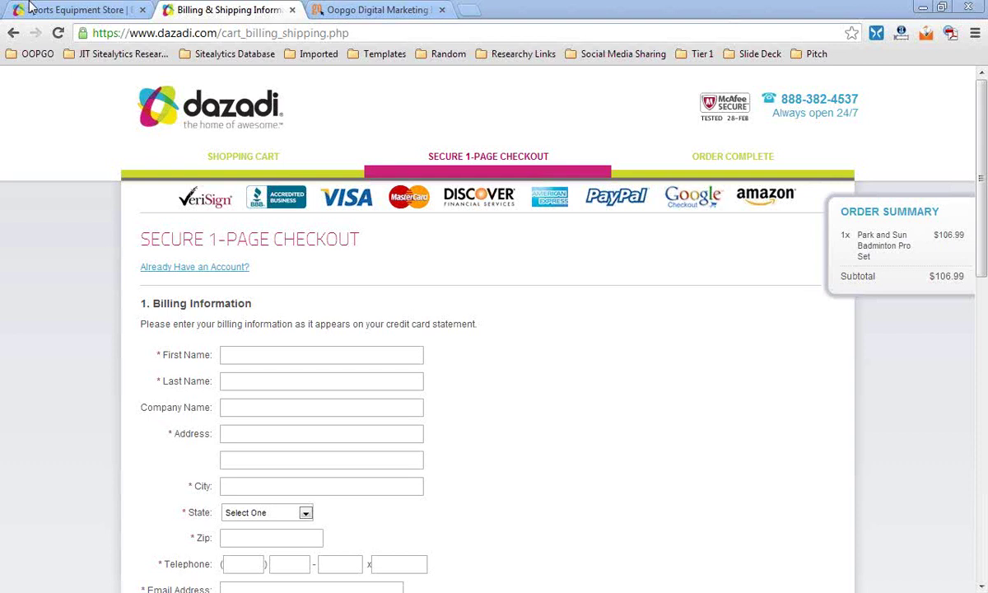
Step: Bring up Oopgo's Form Analysis Overview for the Wealth Management Form
{"action": "key", "text": "ctrl+Tab"}
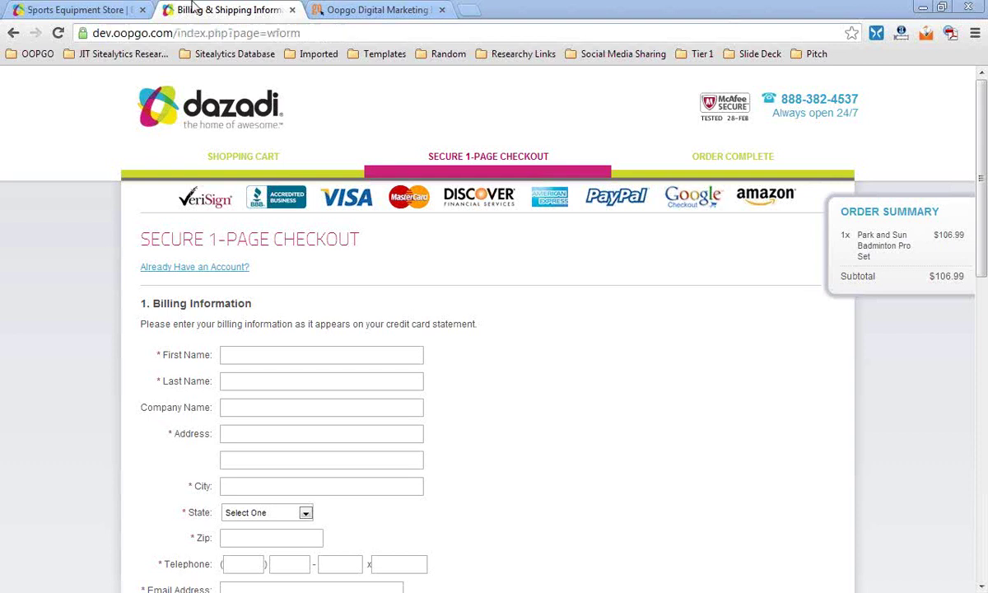
{"action": "left_click_drag", "start_coordinate": [192, 1], "coordinate": [368, 10]}
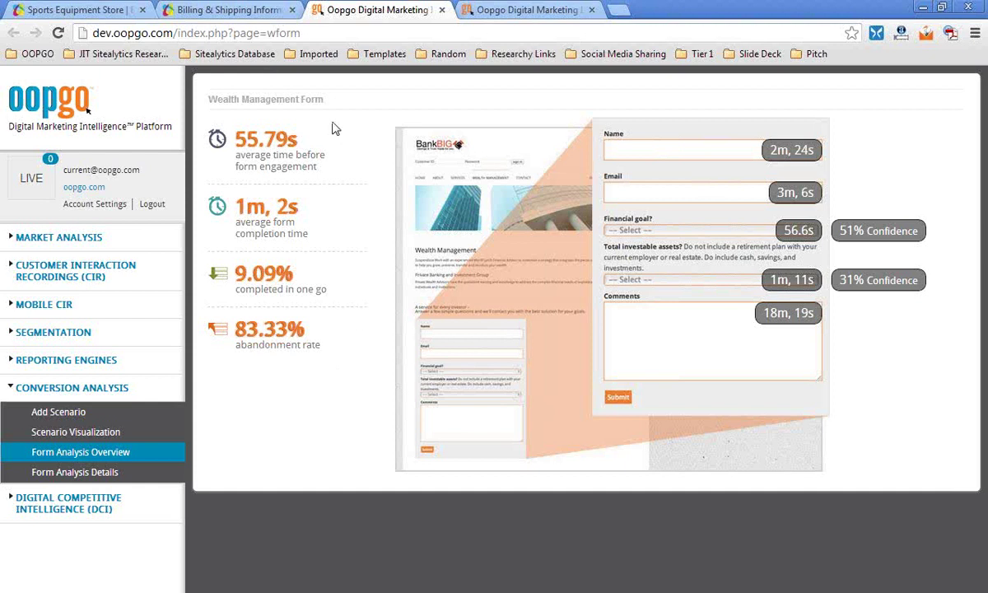
Step: Go back to the Dazadi home page and select the whole search term in the search field
{"action": "left_click", "coordinate": [226, 10]}
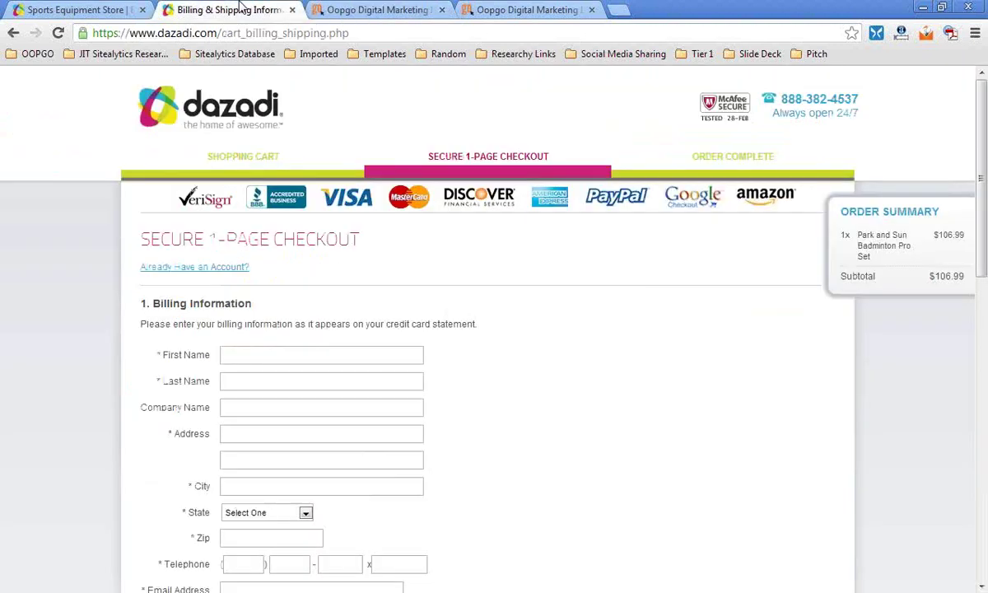
{"action": "left_click", "coordinate": [78, 9]}
{"action": "left_click", "coordinate": [740, 159]}
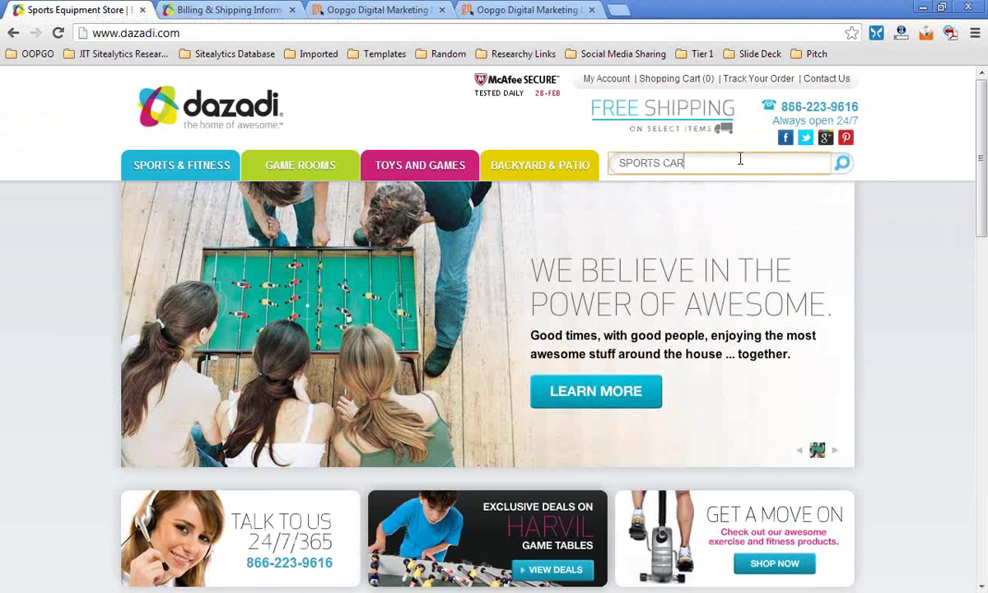
{"action": "left_click_drag", "start_coordinate": [740, 162], "coordinate": [581, 171]}
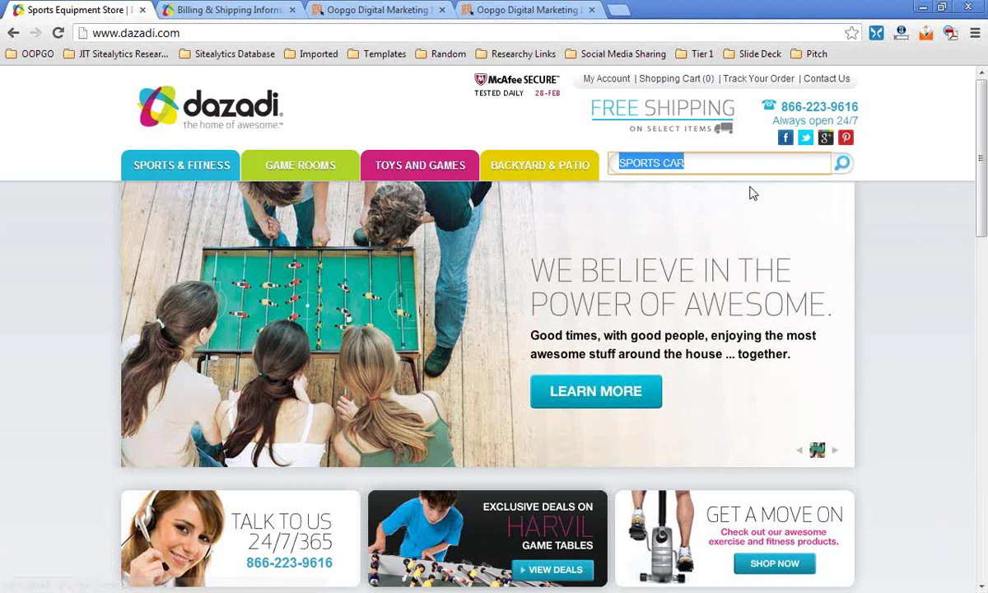
Step: Show the Oopgo video player page and enlarge the desktop session recording to watch the form being filled in
{"action": "left_click", "coordinate": [521, 57]}
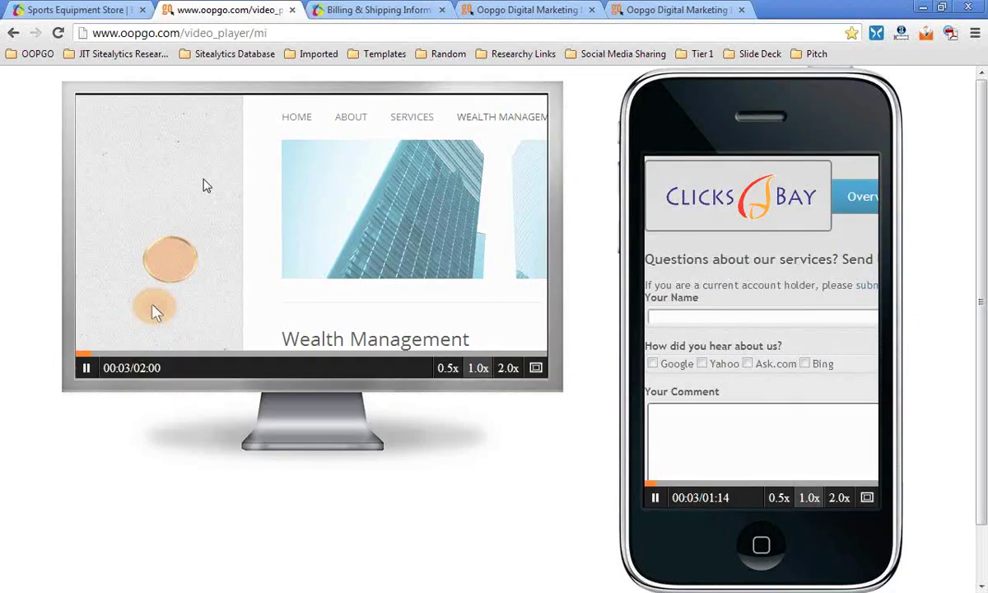
{"action": "left_click", "coordinate": [541, 368]}
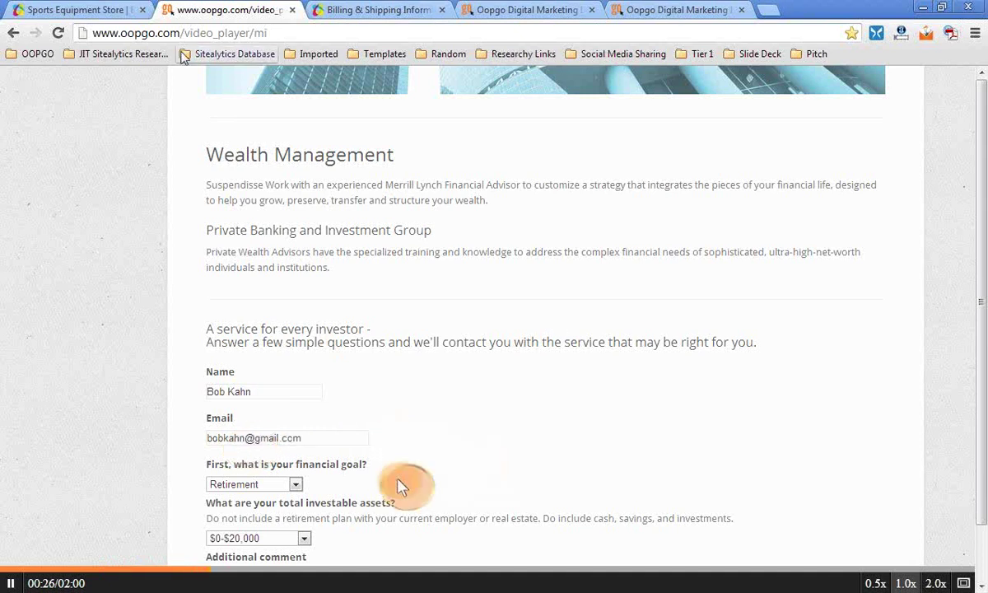
{"action": "left_click", "coordinate": [76, 9]}
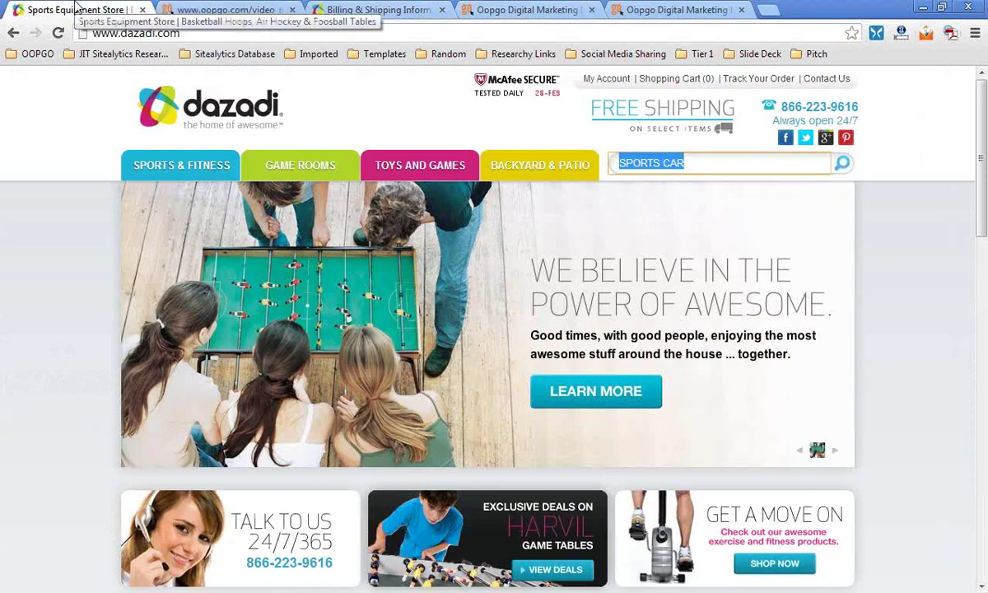
{"action": "left_click", "coordinate": [253, 68]}
{"action": "left_click", "coordinate": [227, 9]}
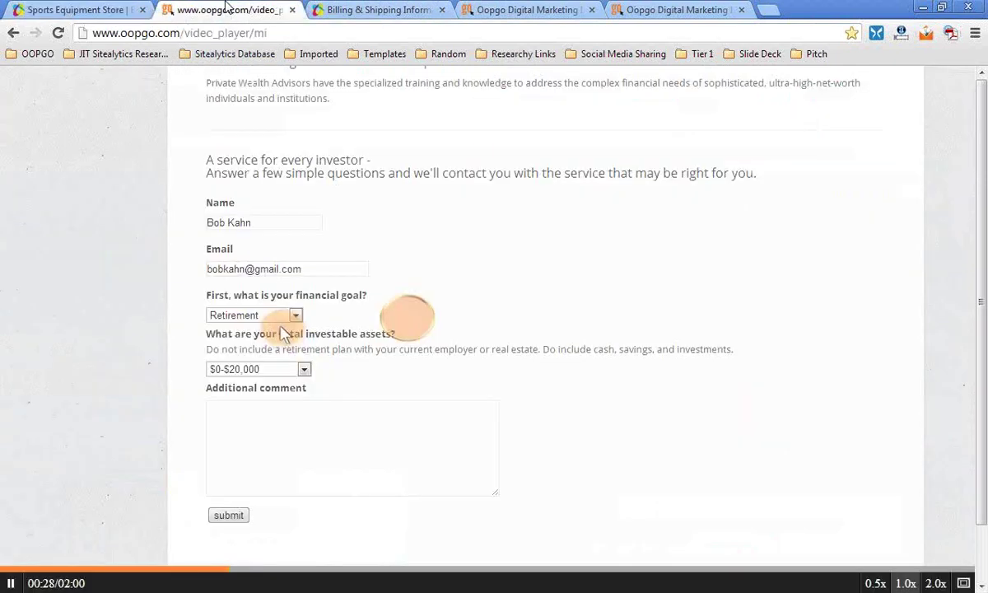
Step: Check the Wealth Management Form overview and return the enlarged session recording to its normal size
{"action": "left_click", "coordinate": [372, 9]}
{"action": "left_click", "coordinate": [510, 9]}
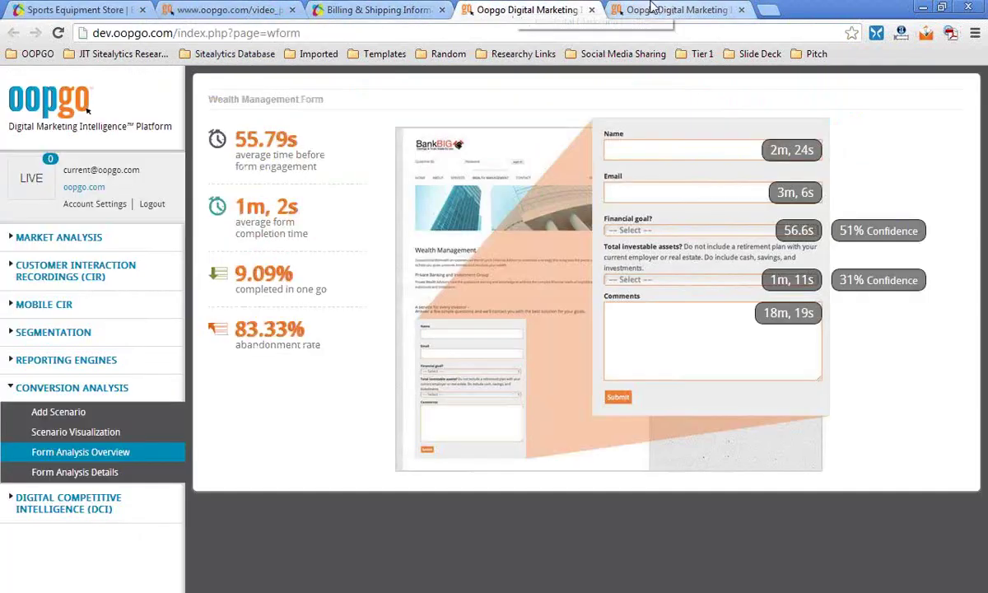
{"action": "left_click", "coordinate": [212, 7]}
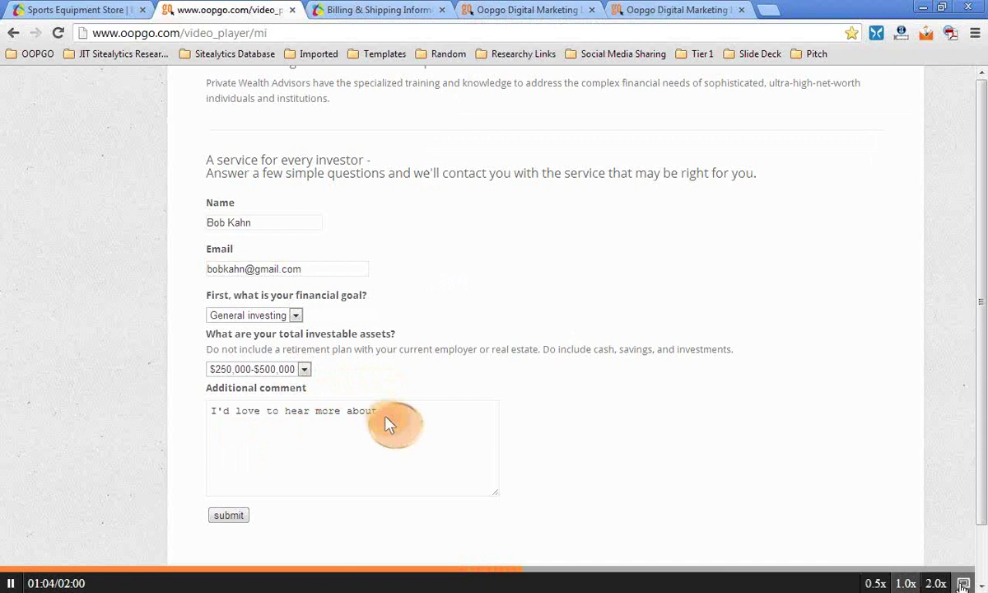
{"action": "left_click", "coordinate": [963, 582]}
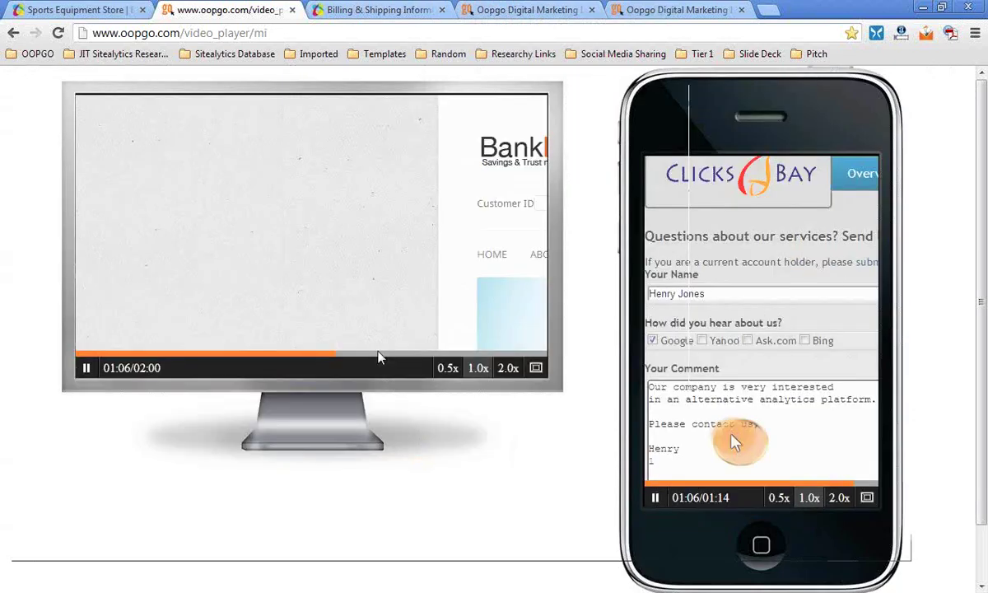
Step: Review the billing, shipping and delivery sections of Dazadi's checkout page
{"action": "left_click", "coordinate": [352, 8]}
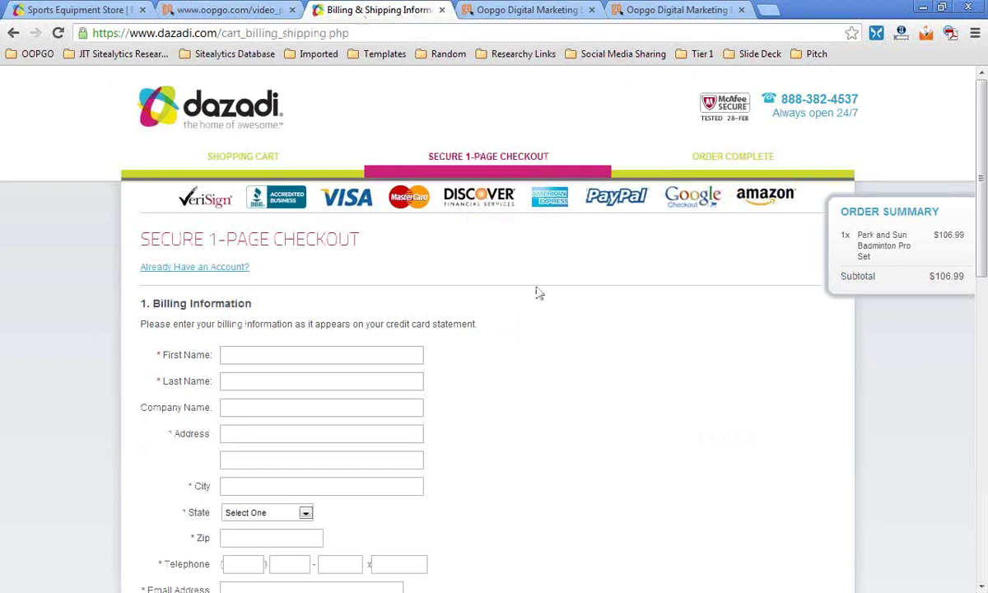
{"action": "scroll", "coordinate": [639, 525], "scroll_direction": "down", "scroll_amount": 3}
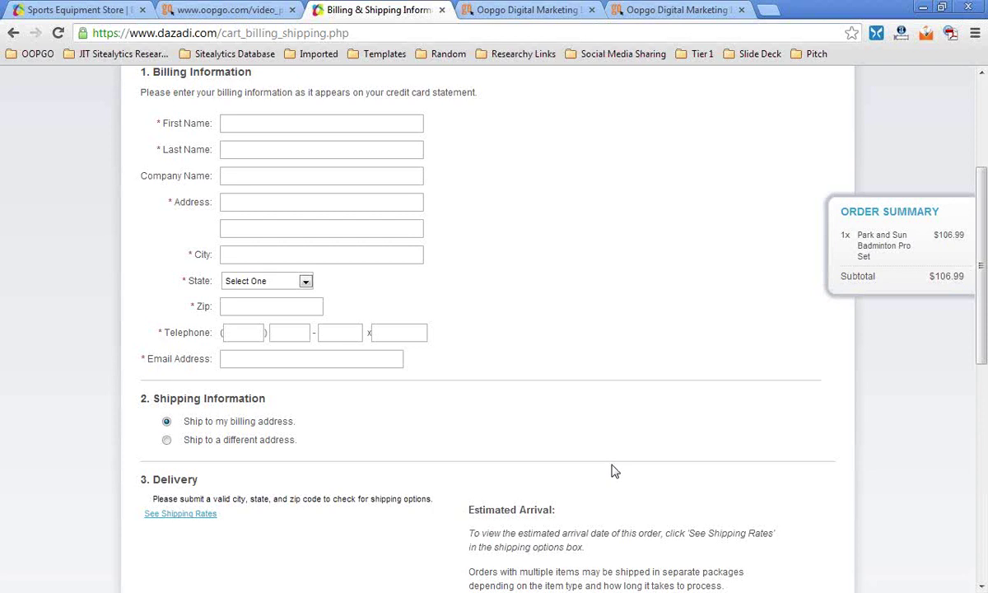
Step: Check the Wealth Management Form's analysis overview for comparison and return to Dazadi's one-page checkout
{"action": "scroll", "coordinate": [816, 268], "scroll_direction": "up", "scroll_amount": 3}
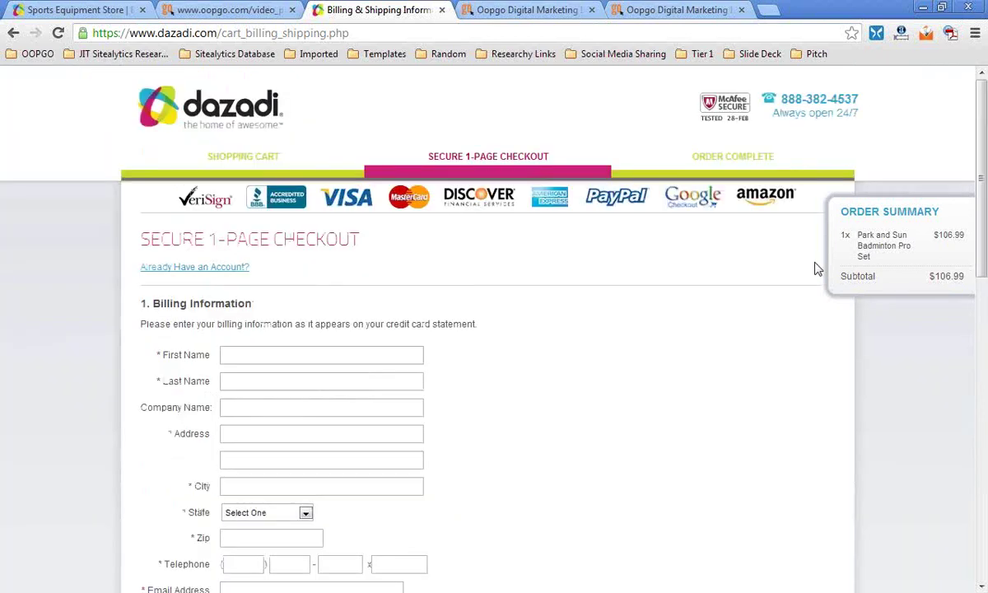
{"action": "left_click", "coordinate": [552, 10]}
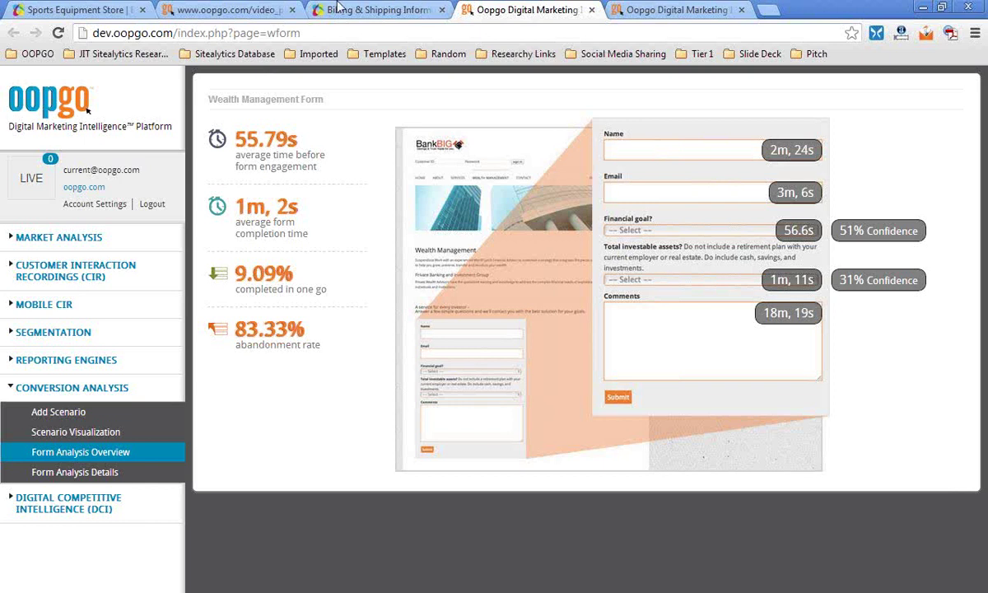
{"action": "left_click", "coordinate": [202, 9]}
{"action": "left_click", "coordinate": [357, 8]}
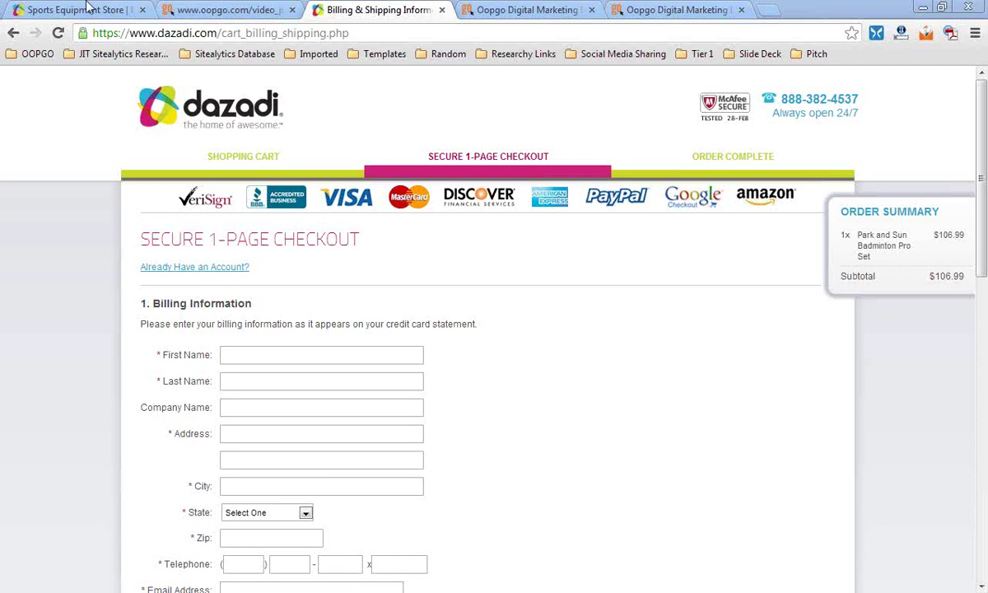
Step: Bring the Oopgo Live page into this browser window, between the Oopgo video player page and the Dazadi checkout page
{"action": "left_click", "coordinate": [214, 8]}
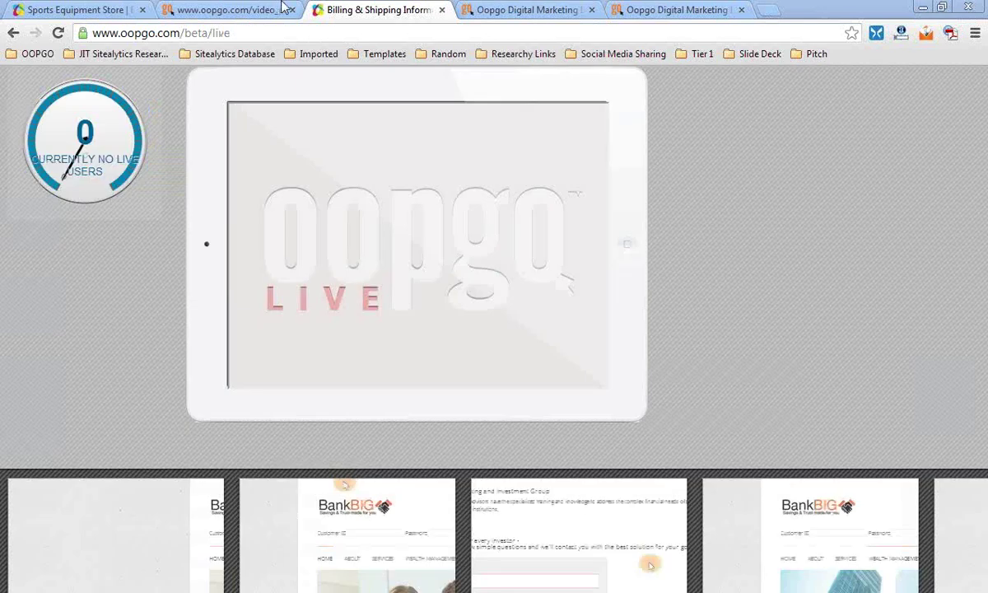
{"action": "left_click_drag", "start_coordinate": [280, 4], "coordinate": [395, 8]}
{"action": "scroll", "coordinate": [425, 276], "scroll_direction": "down", "scroll_amount": 2}
{"action": "scroll", "coordinate": [425, 276], "scroll_direction": "up", "scroll_amount": 2}
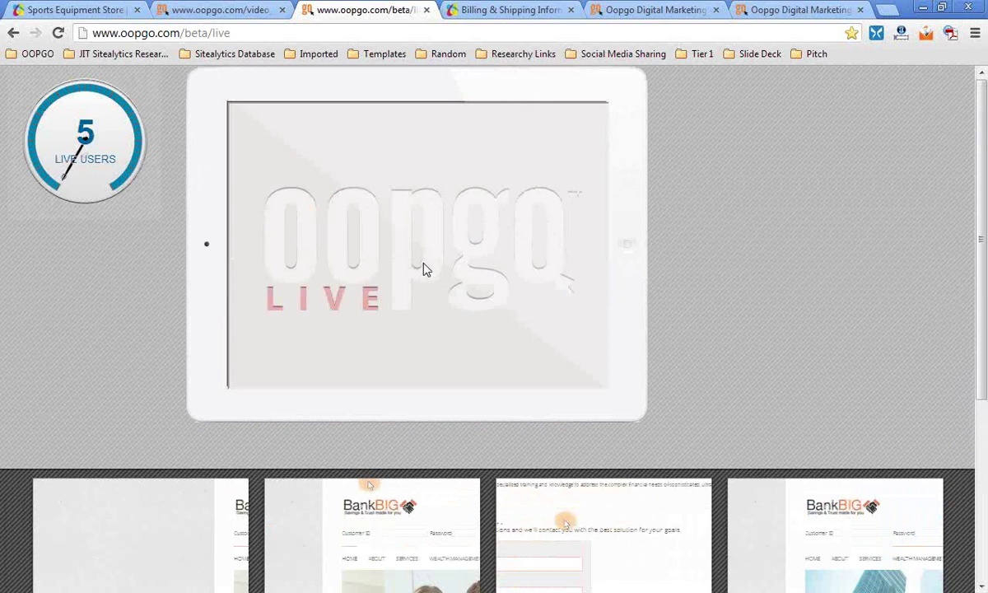
Step: Look over the live visitor sessions and their available actions on the Oopgo Live page and return to Dazadi's checkout
{"action": "scroll", "coordinate": [426, 271], "scroll_direction": "down", "scroll_amount": 1}
{"action": "scroll", "coordinate": [427, 276], "scroll_direction": "up", "scroll_amount": 1}
{"action": "scroll", "coordinate": [431, 284], "scroll_direction": "down", "scroll_amount": 1}
{"action": "scroll", "coordinate": [431, 284], "scroll_direction": "down", "scroll_amount": 1}
{"action": "mouse_move", "coordinate": [428, 383]}
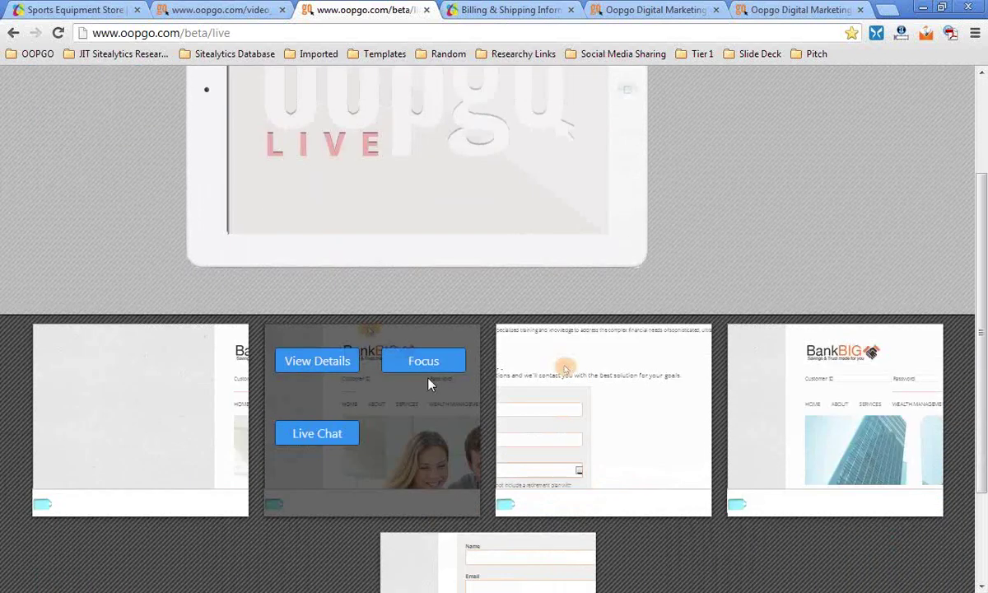
{"action": "scroll", "coordinate": [739, 224], "scroll_direction": "down", "scroll_amount": 1}
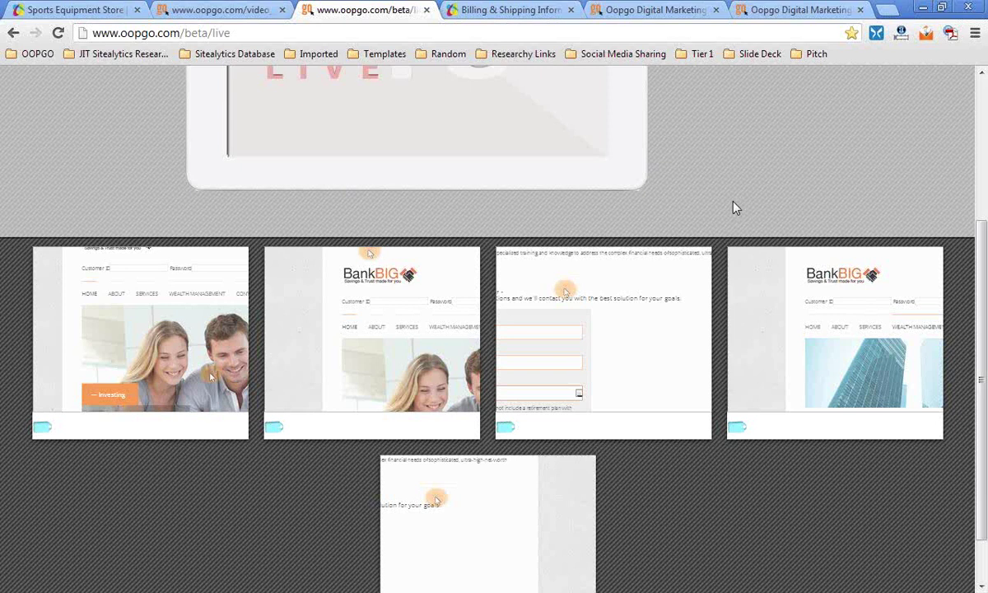
{"action": "left_click", "coordinate": [496, 18]}
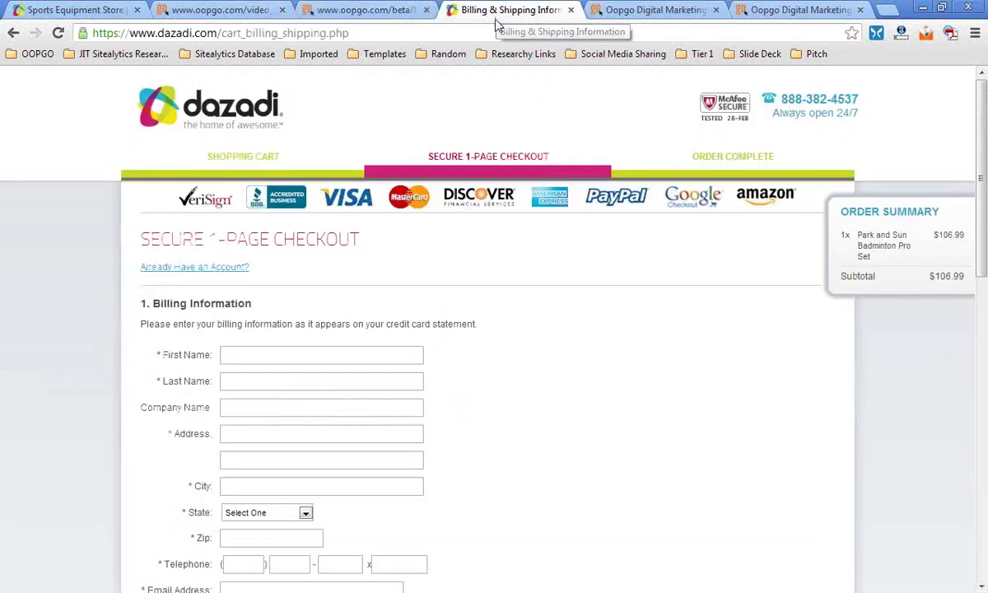